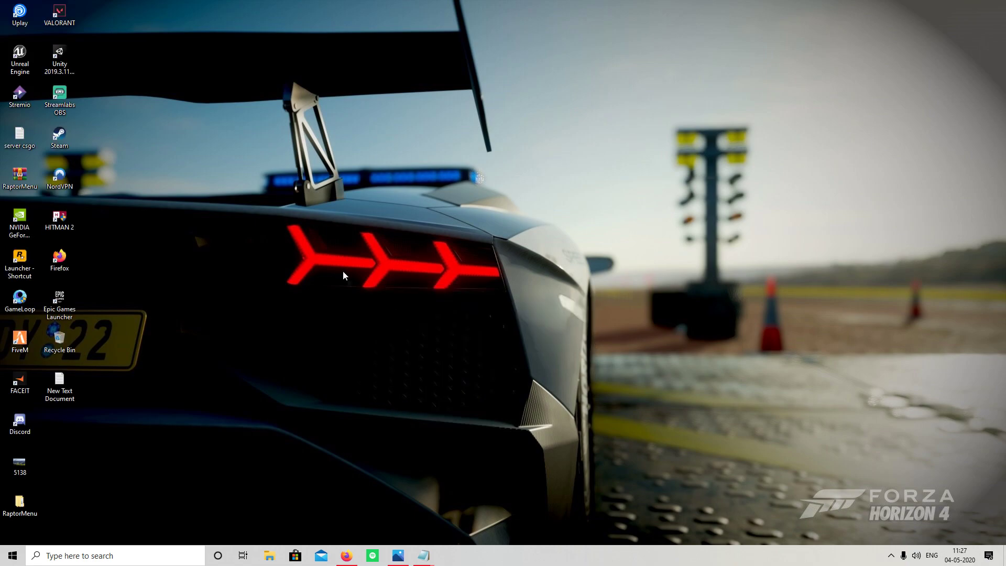
Bring Firefox back to the front, showing the Rockstar Games Support home page
left_click(382, 320)
right_click(355, 290)
left_click(382, 320)
right_click(329, 292)
left_click(356, 323)
key("alt+Tab")
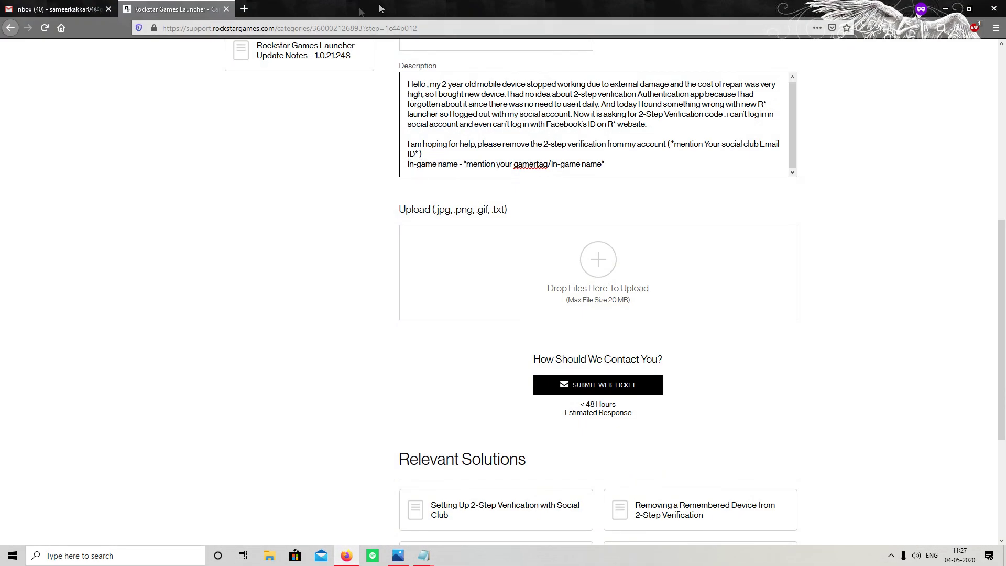
scroll(456, 171, "up", 6)
Open the 2-Step Verification ticket form under Rockstar Games Launcher › Can't Login › PC
left_click(472, 97)
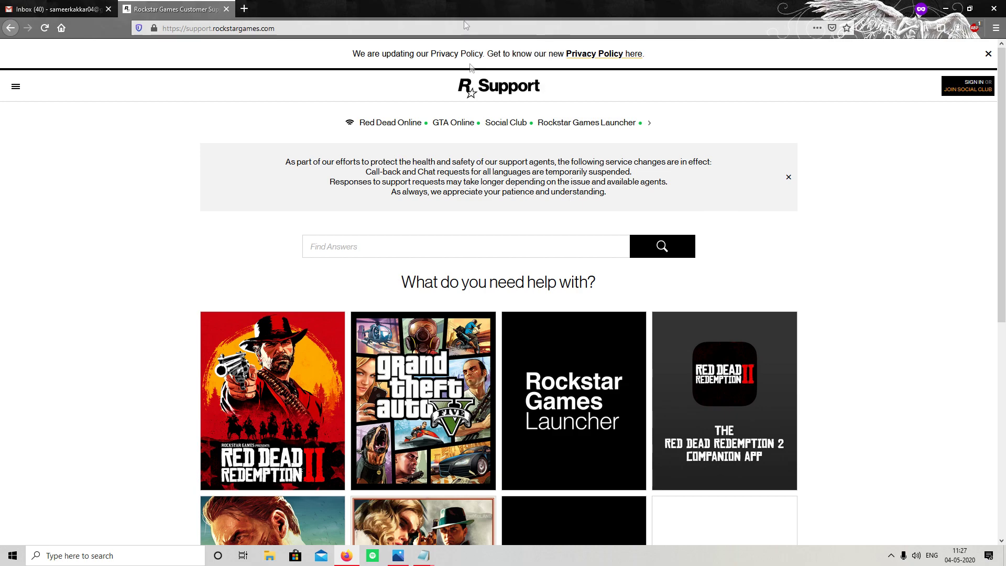
left_click(561, 372)
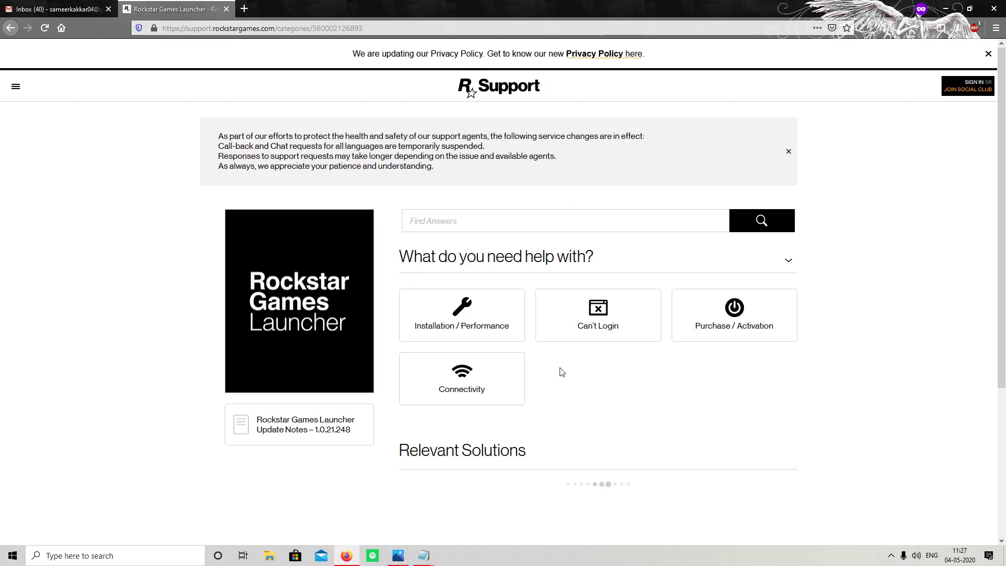
left_click(588, 323)
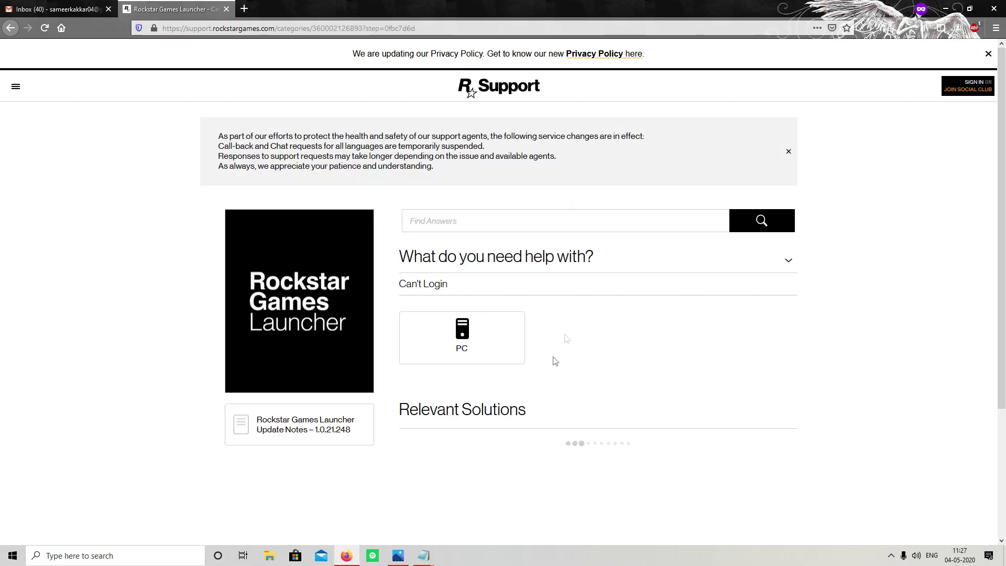
left_click(489, 343)
left_click(606, 374)
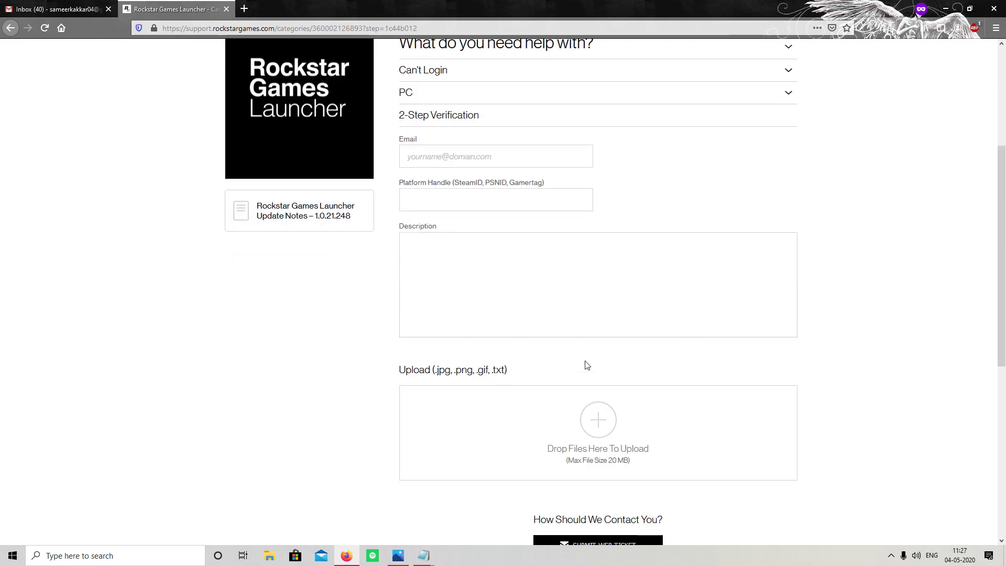
Visit the Email, Platform Handle and Description fields, then minimize Firefox to reach the desktop
left_click(508, 155)
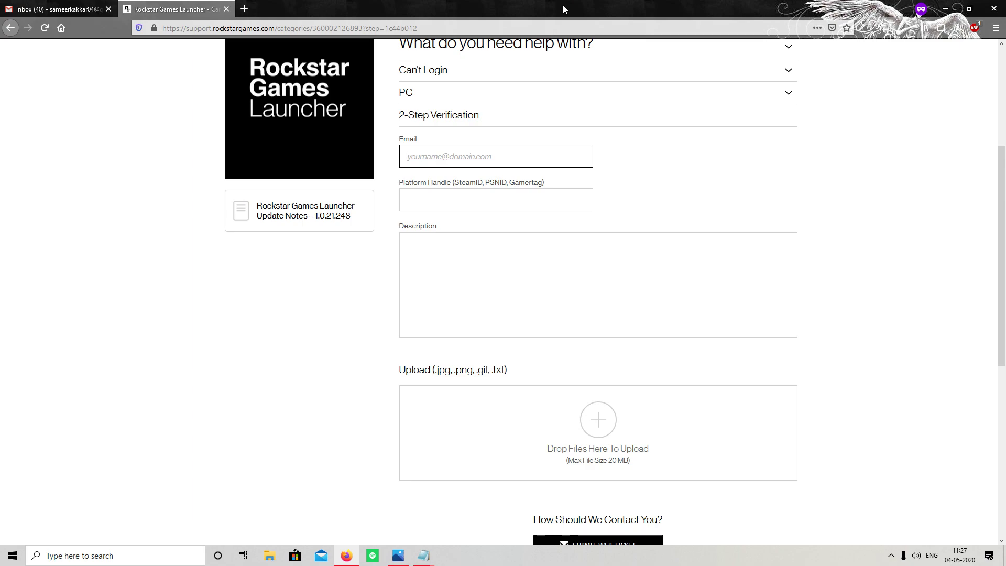
left_click(499, 204)
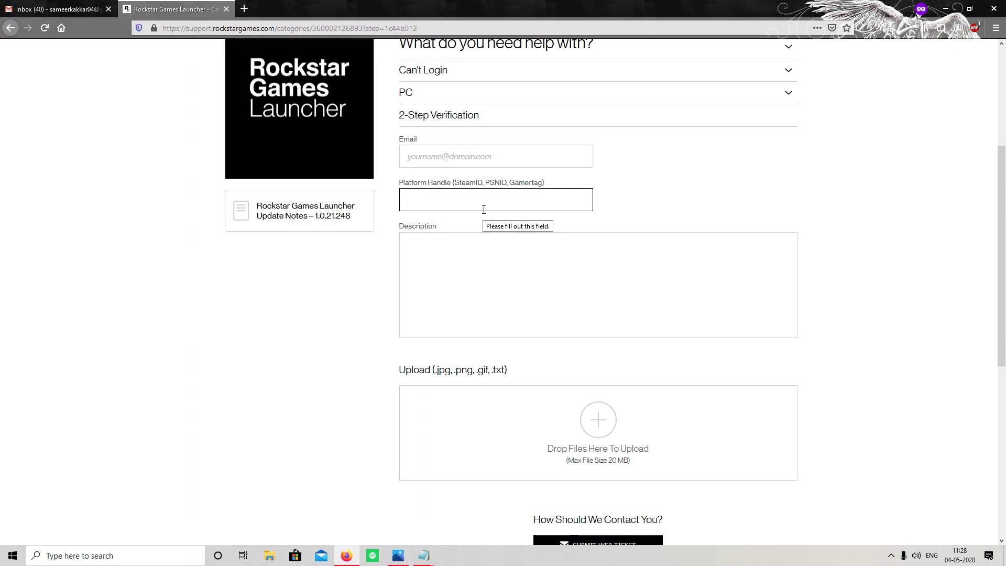
scroll(483, 209, "down", 3)
left_click(633, 168)
scroll(633, 169, "up", 3)
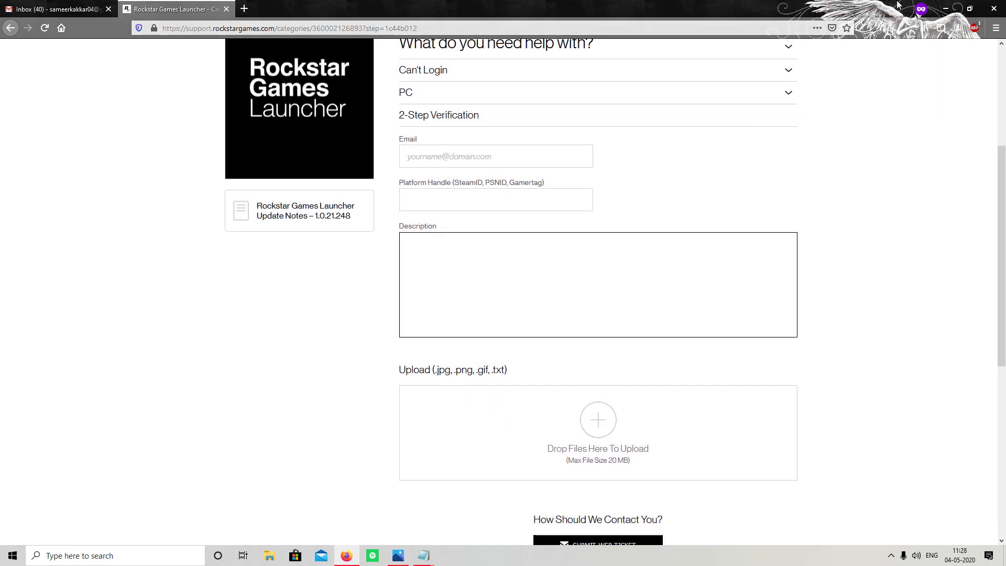
left_click(945, 7)
Copy the first 2-step removal description from New Text Document and return to the ticket form
double_click(61, 385)
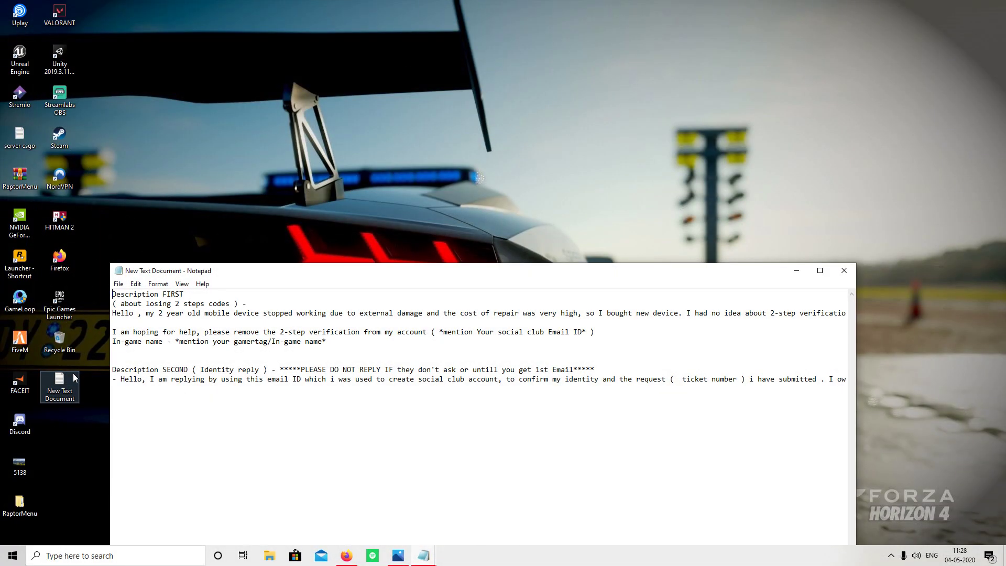
left_click_drag(195, 294, 410, 354)
right_click(297, 341)
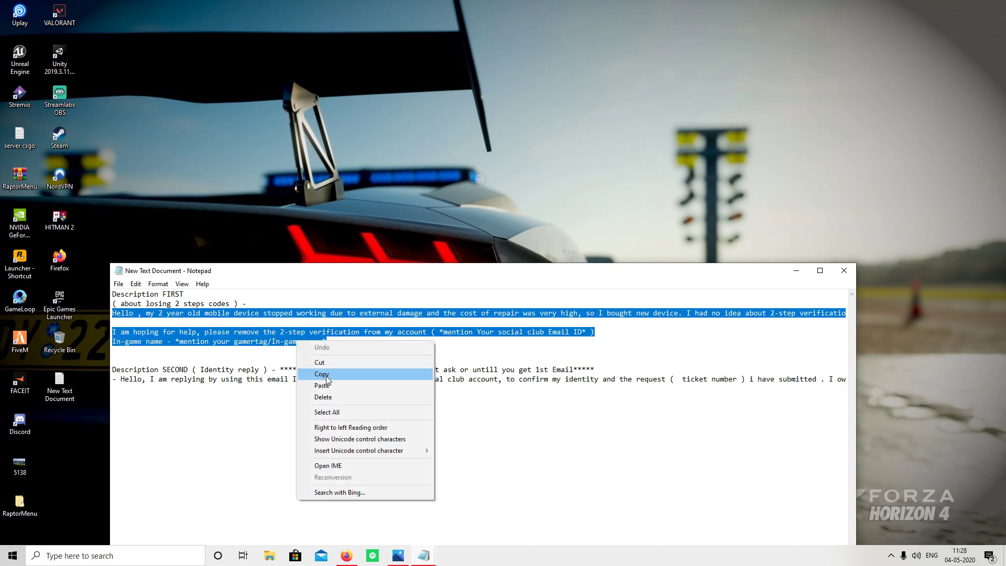
left_click(329, 375)
left_click(352, 555)
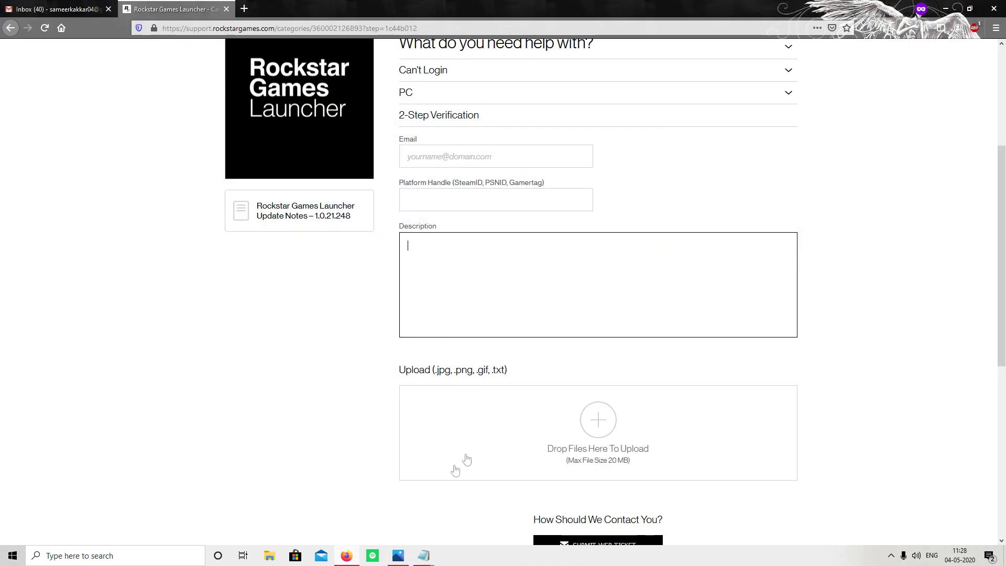
right_click(514, 306)
Paste the prepared description and review its Email ID and in-game name placeholders
left_click(543, 351)
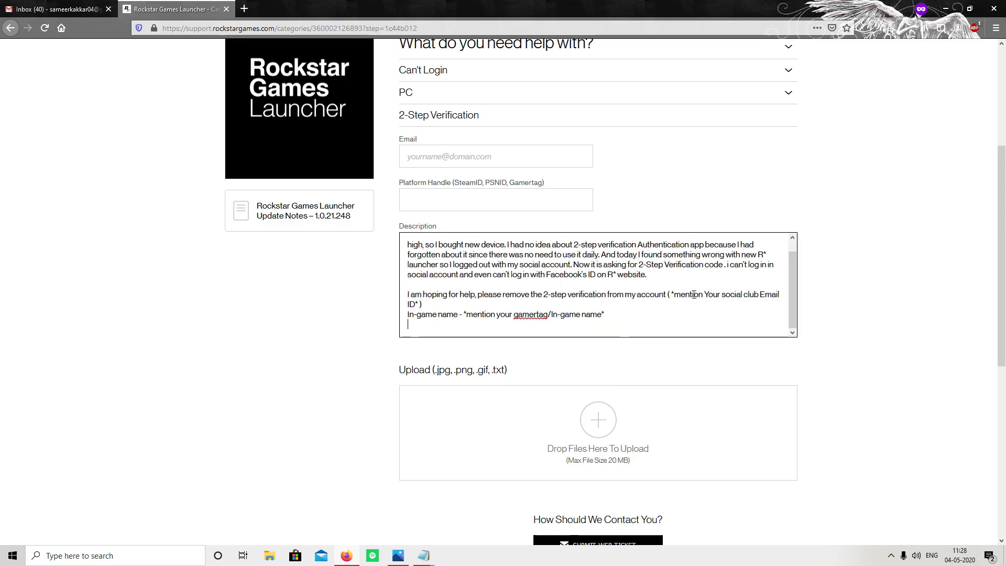
left_click_drag(676, 297, 768, 302)
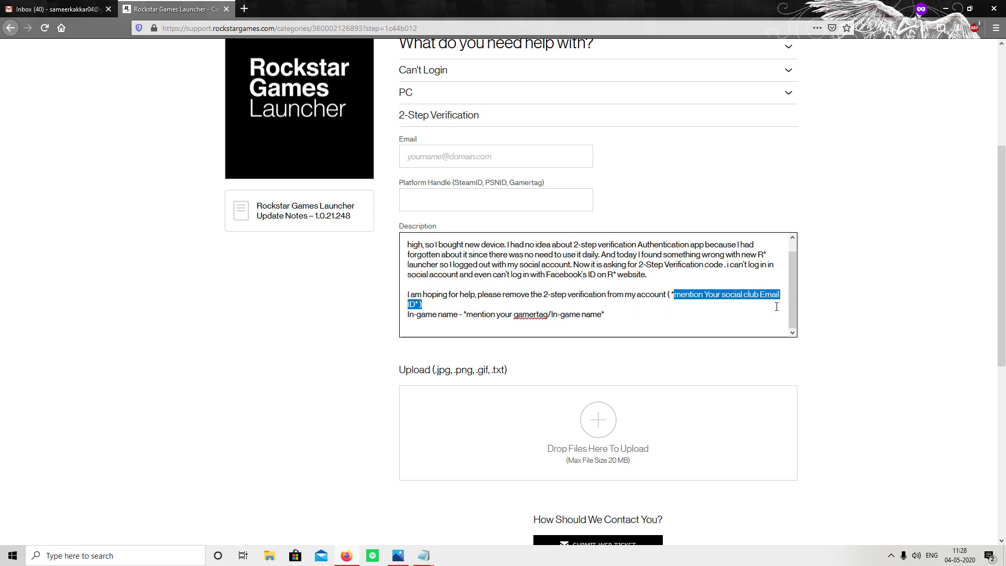
left_click(672, 334)
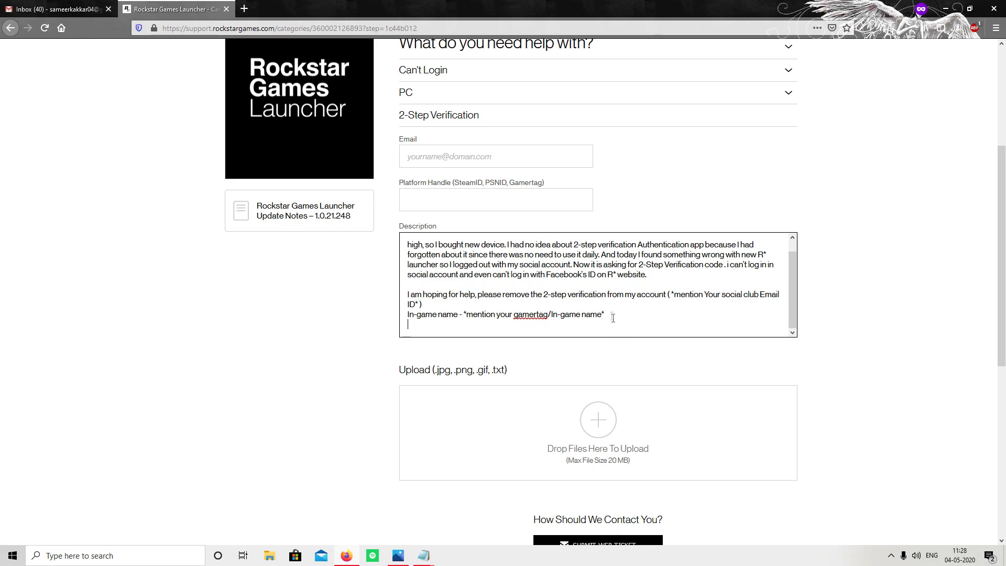
left_click_drag(611, 312, 463, 314)
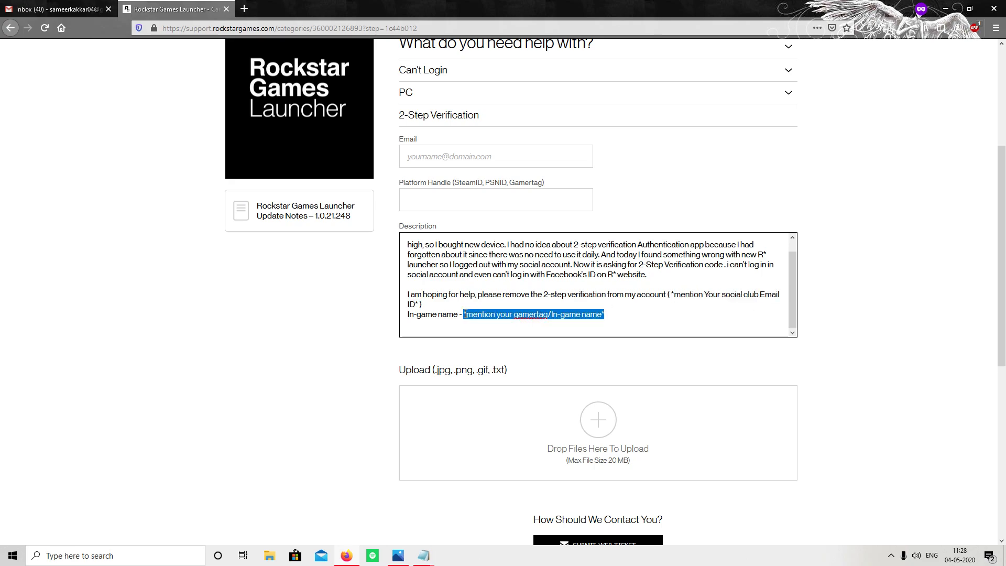
left_click(670, 331)
Open Screenshot (9).png of a previously filed ticket in Photos
scroll(629, 309, "down", 3)
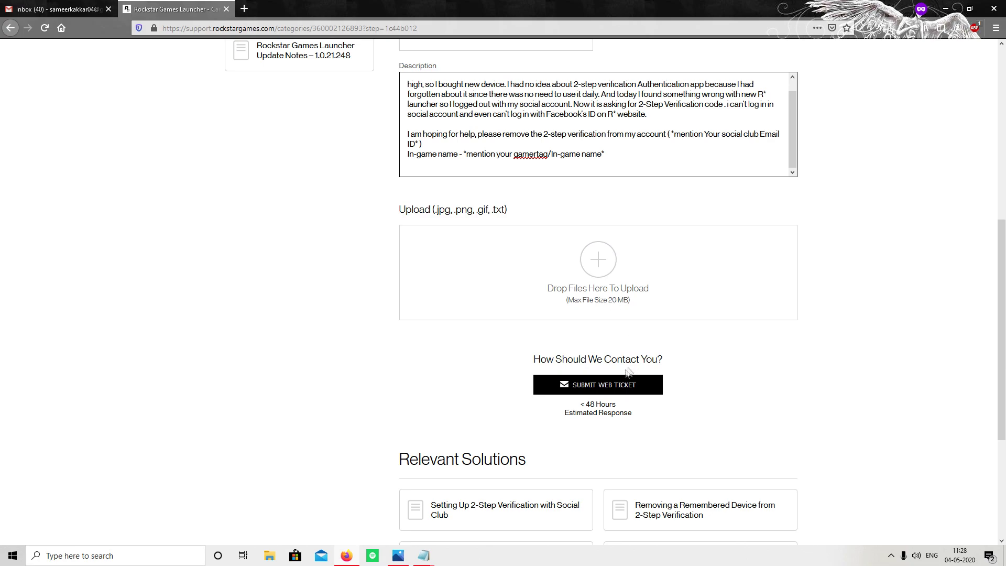
left_click(397, 555)
scroll(608, 361, "up", 1)
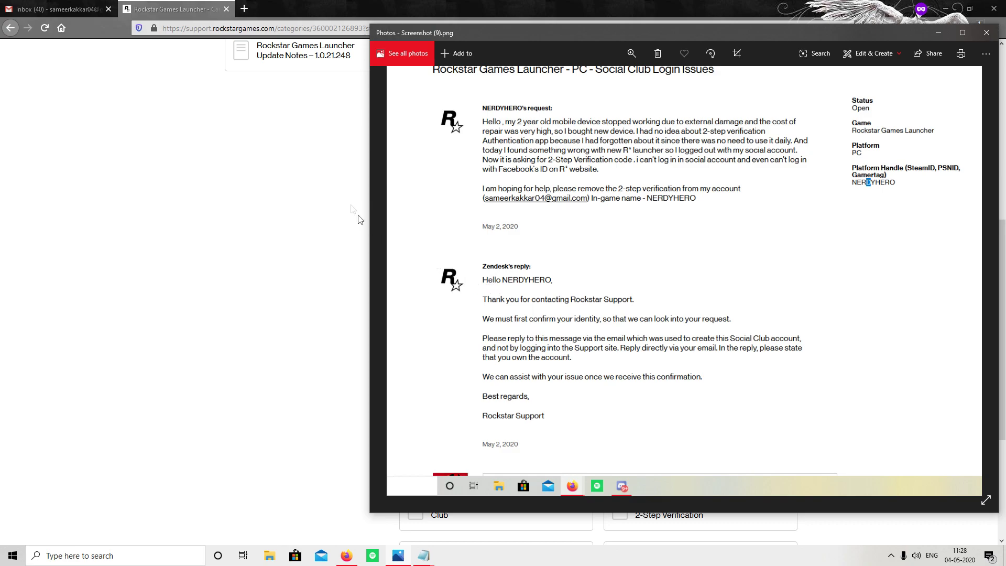
Bring Firefox forward on the Gmail Inbox tab
left_click(371, 5)
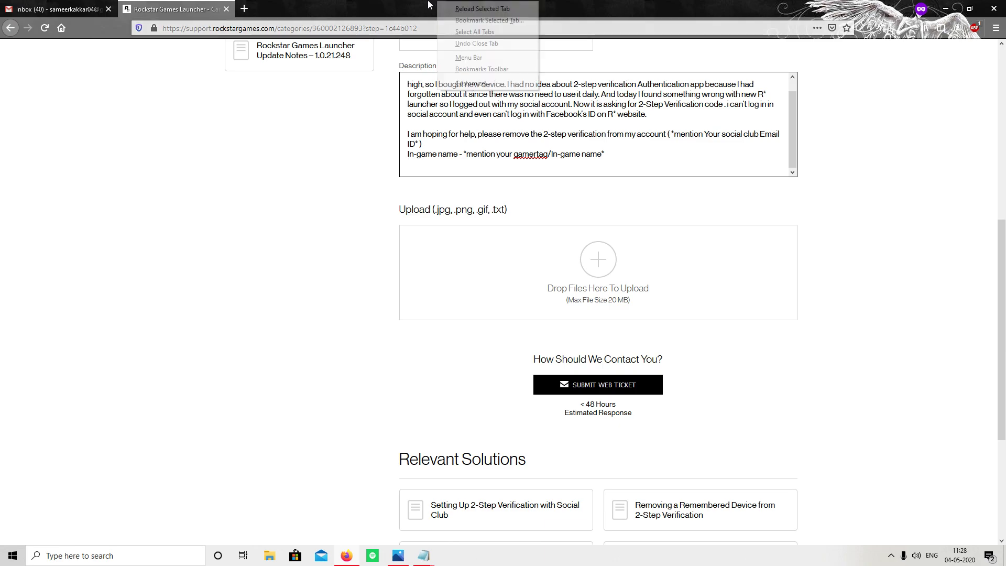
left_click(114, 10)
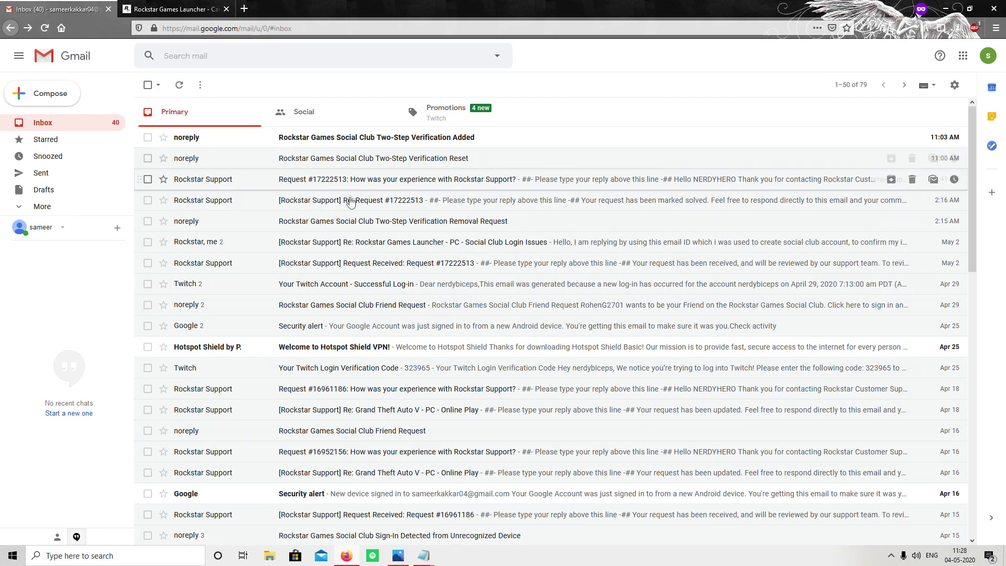
Check the Request Received email, then open the Social Club Login Issues thread and expand Rockstar's reply
left_click(364, 264)
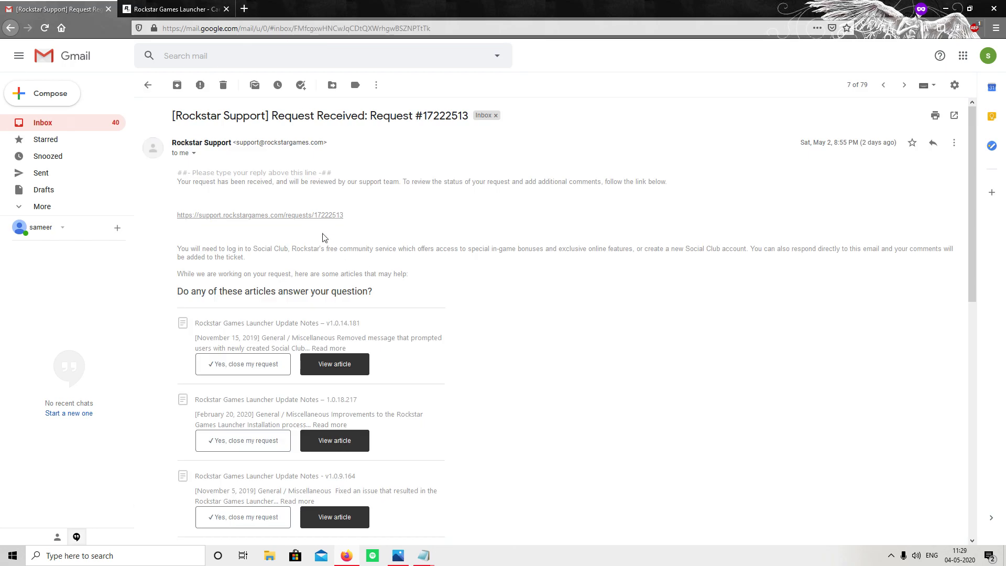
scroll(280, 188, "down", 4)
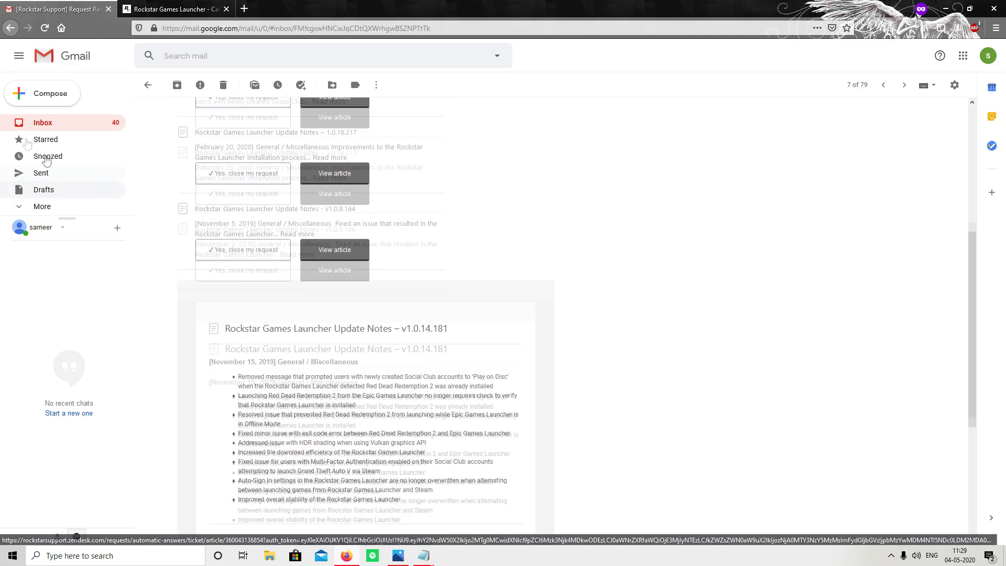
left_click(11, 28)
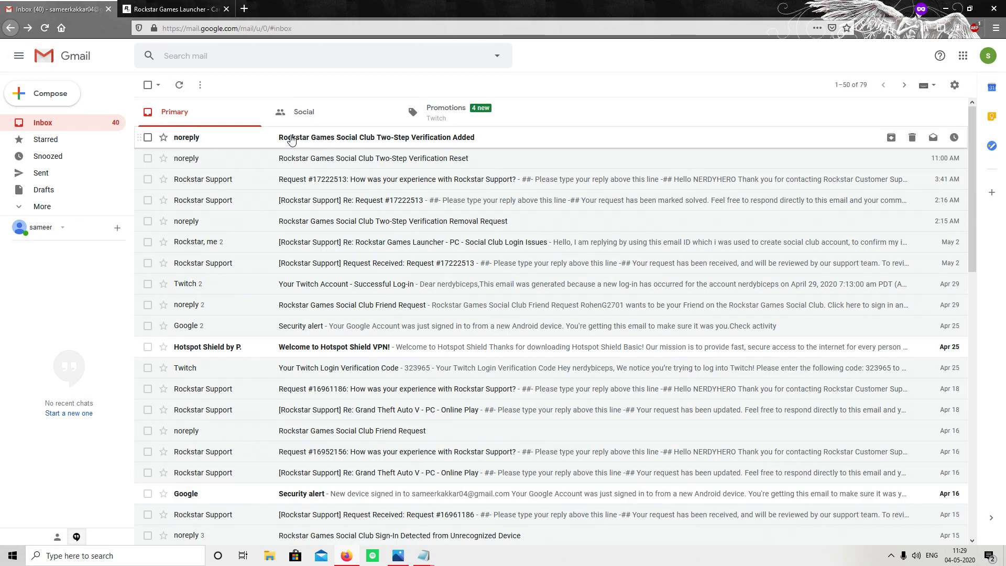
left_click(439, 242)
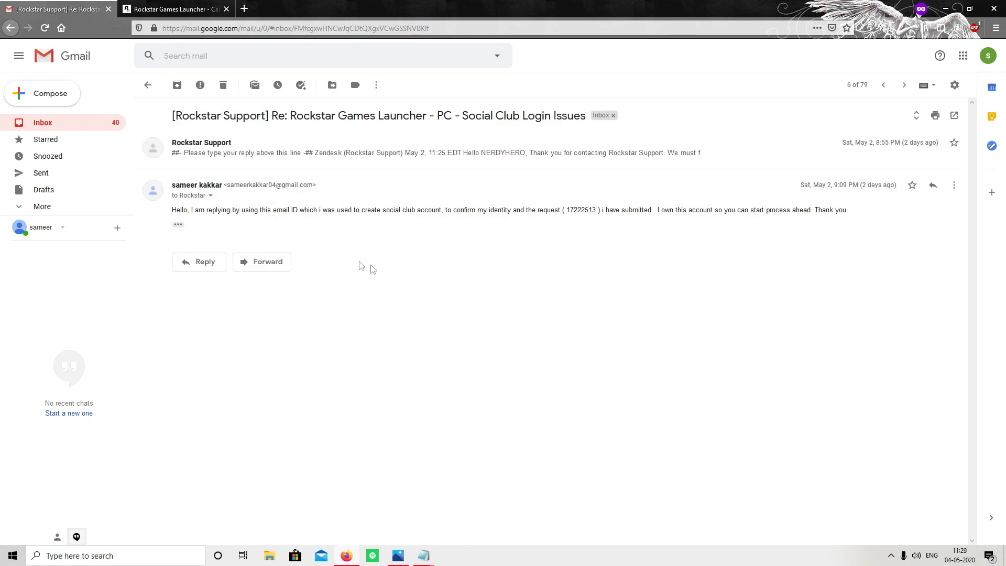
left_click(190, 157)
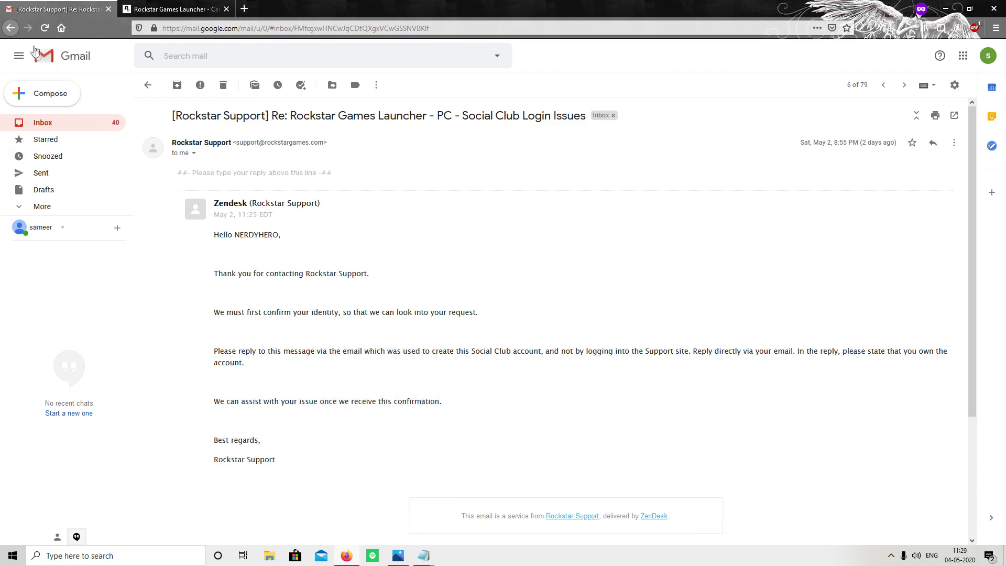
Copy the request number from the Rockstar Request Received email
left_click(10, 28)
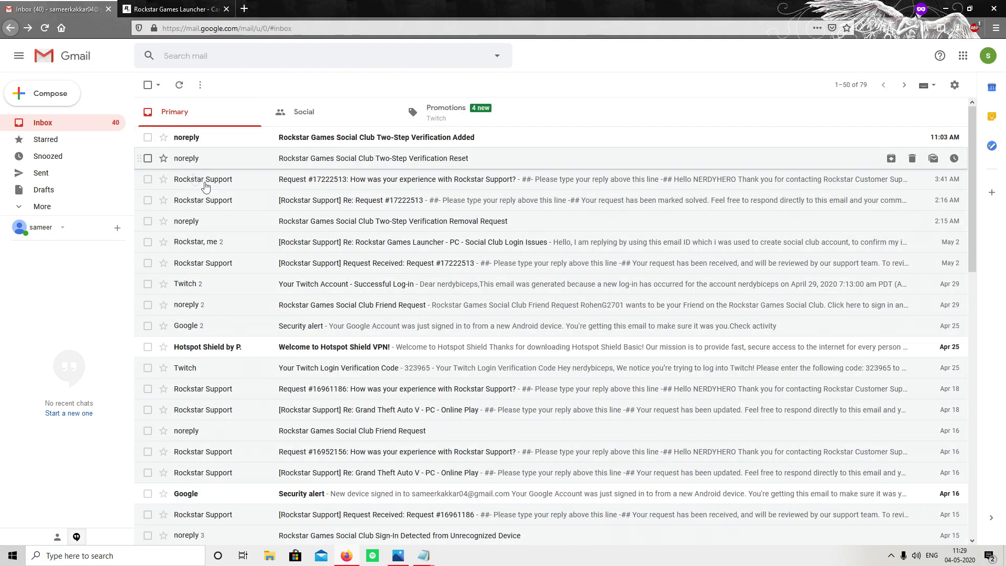
left_click(405, 269)
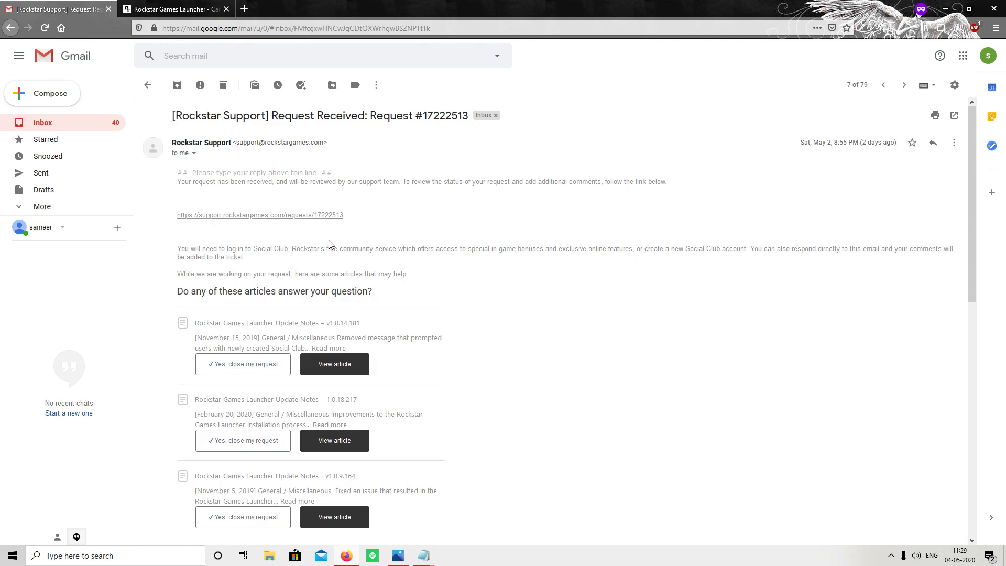
left_click_drag(373, 220, 314, 219)
right_click(321, 218)
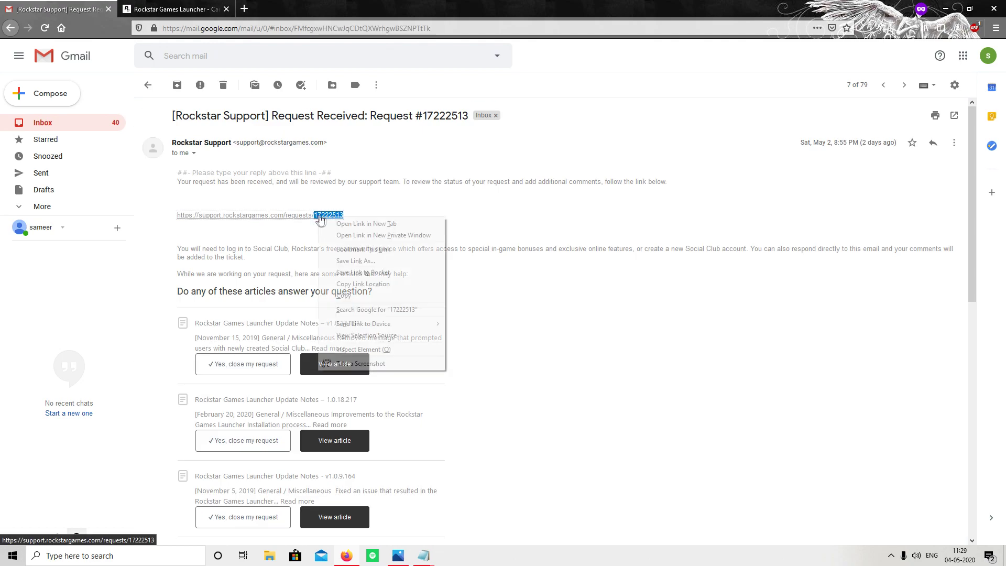
left_click(341, 292)
left_click(11, 28)
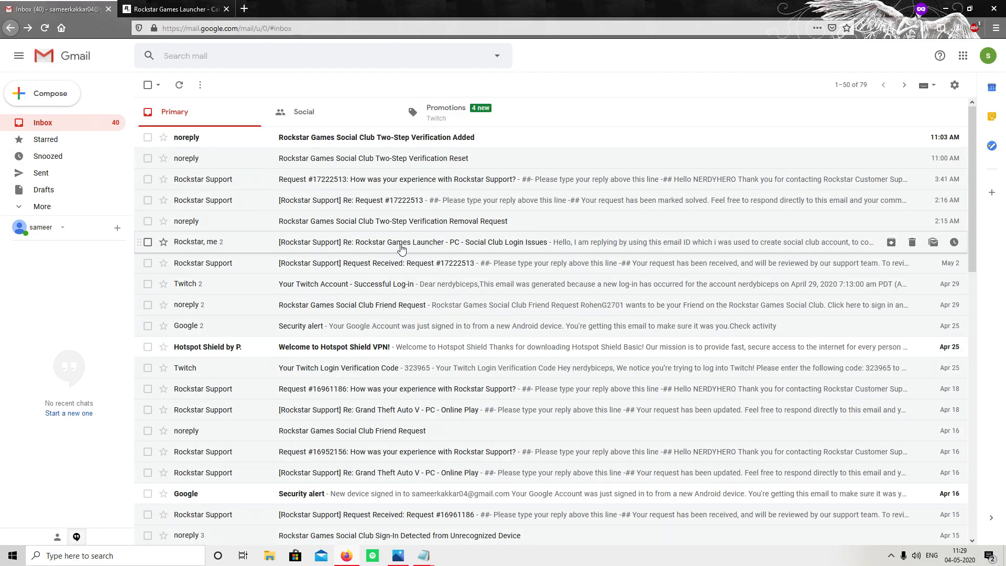
Reopen the Social Club Login Issues thread, expand both messages with quoted text, then minimize Firefox
left_click(422, 244)
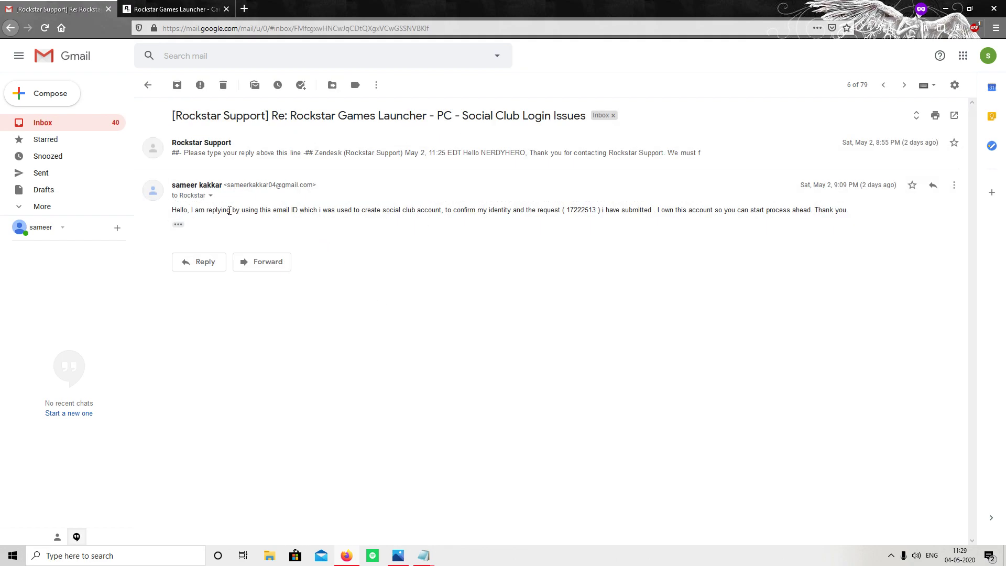
left_click(195, 160)
left_click_drag(262, 351, 321, 350)
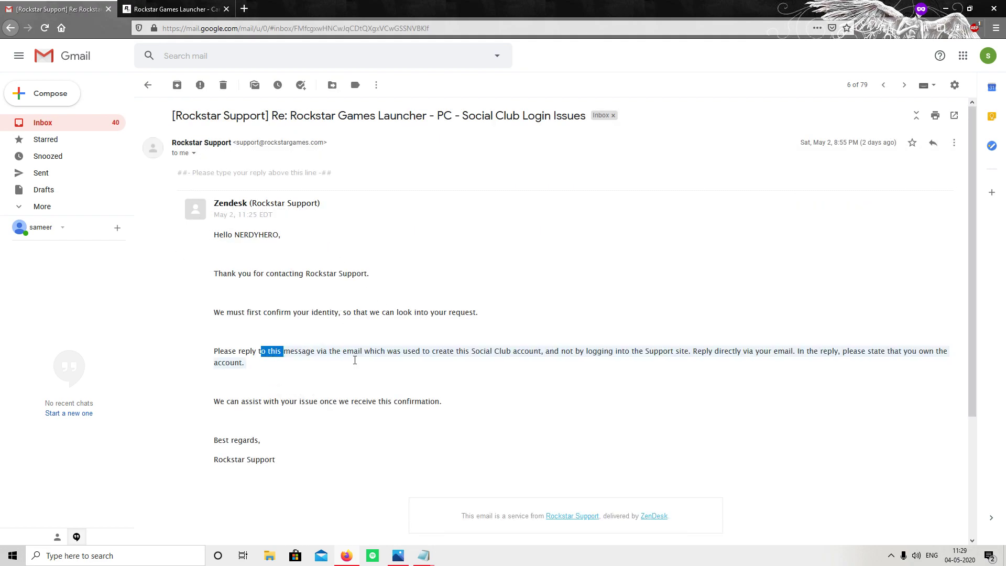
left_click(340, 348)
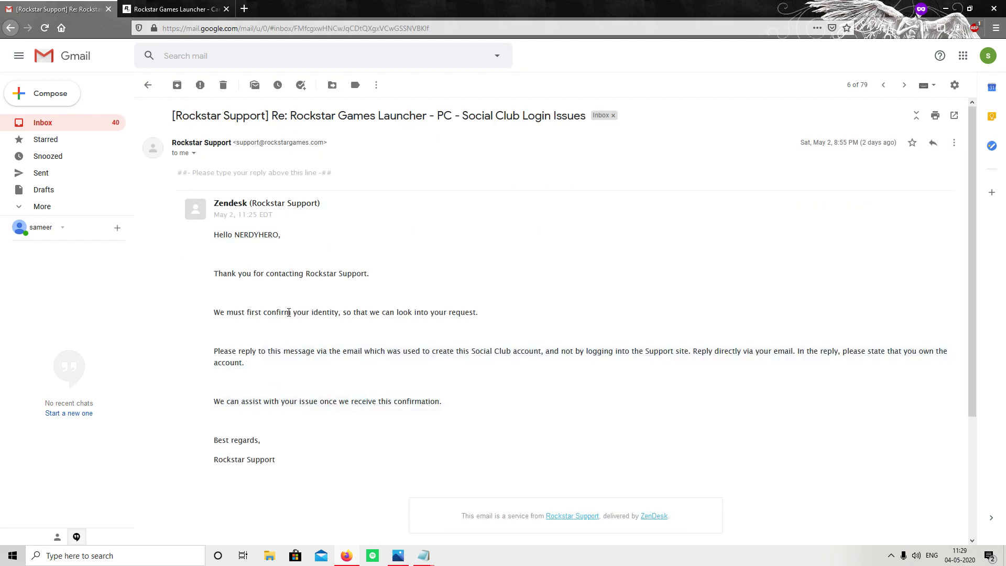
left_click(184, 154)
left_click(178, 234)
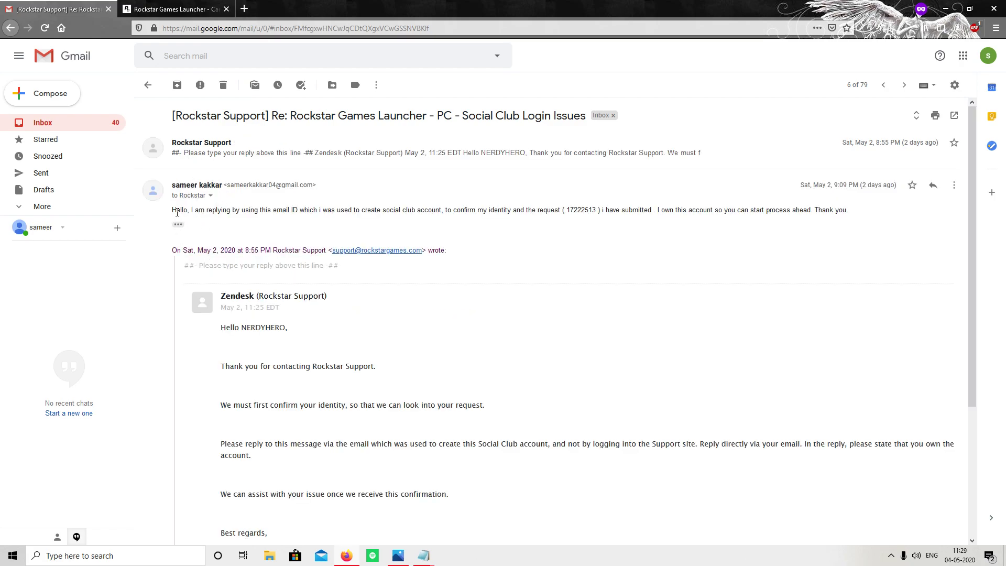
left_click(946, 8)
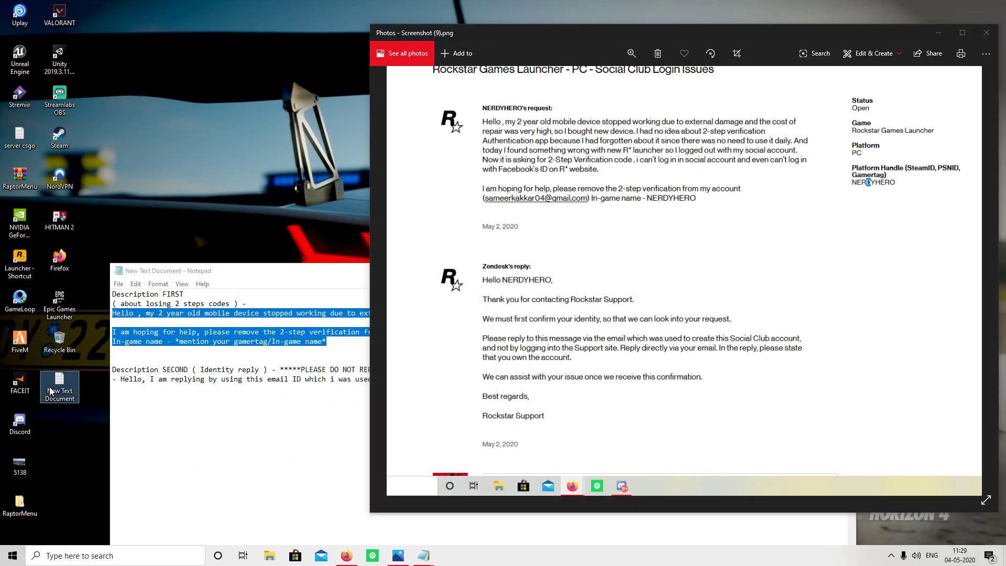
Review the prepared identity reply line in Notepad, then bring back the Gmail thread
left_click(320, 424)
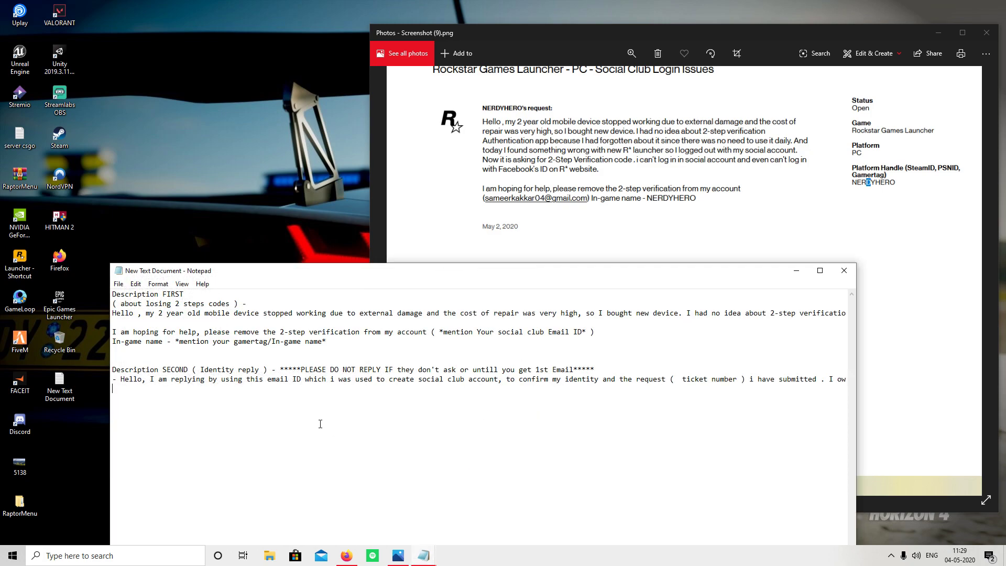
left_click_drag(121, 382, 851, 381)
left_click(871, 318)
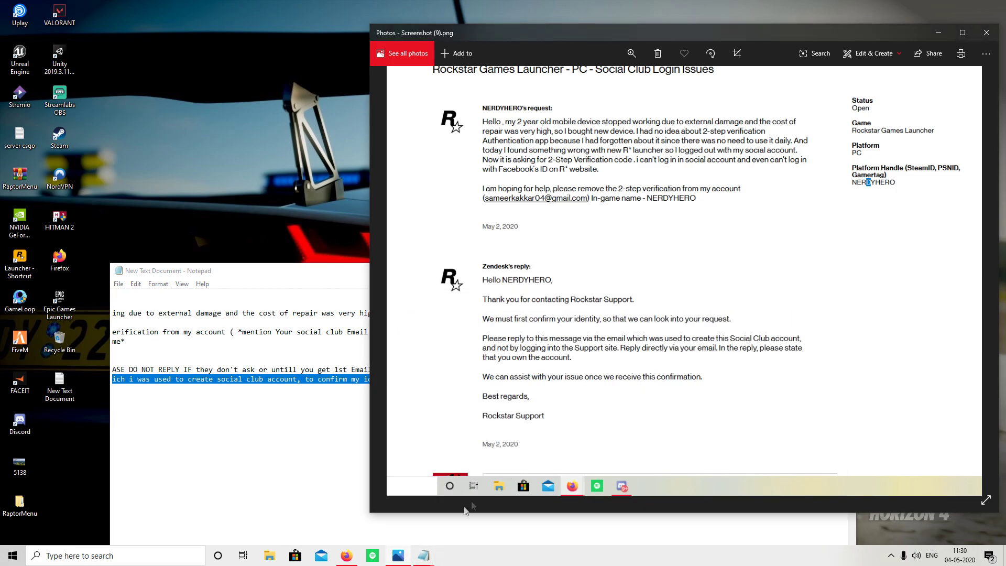
left_click(352, 556)
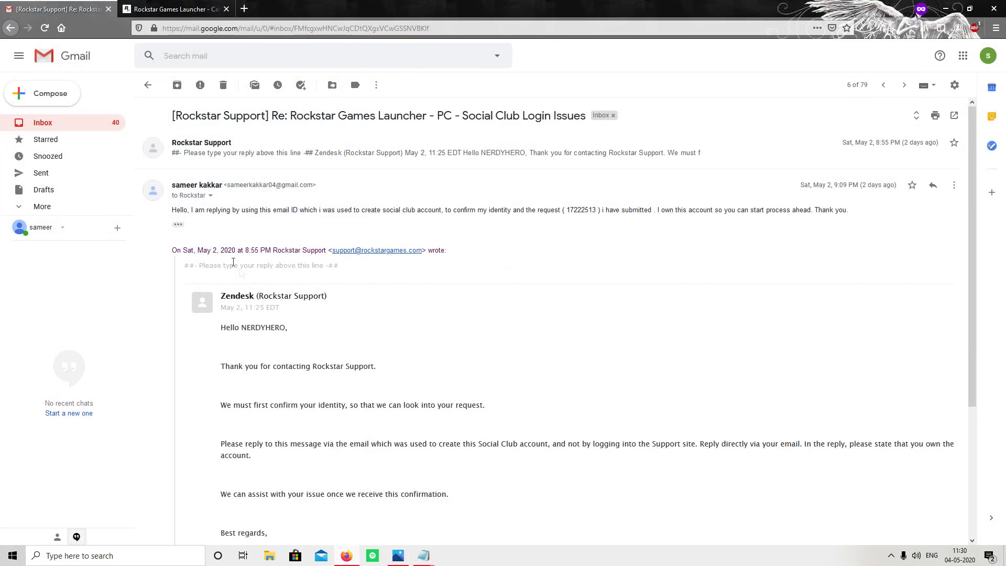
Highlight the reply text and request number 17222513 in the thread
left_click_drag(170, 213, 901, 215)
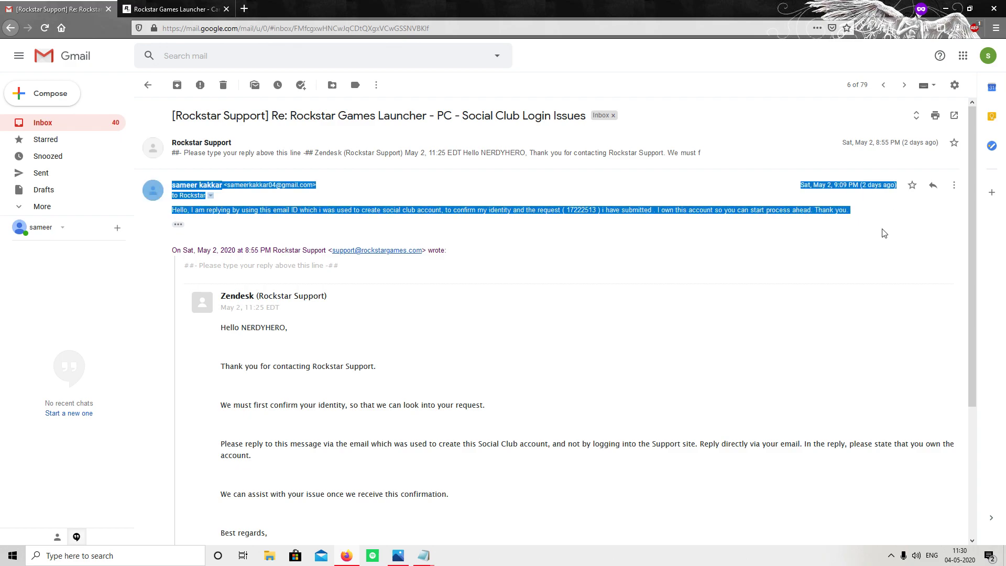
left_click(884, 233)
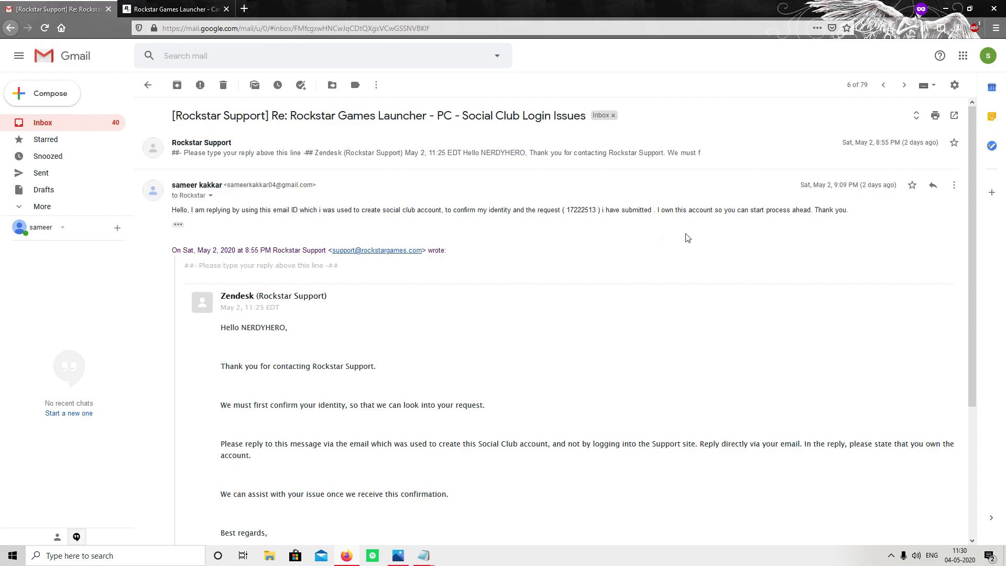
double_click(570, 211)
left_click(570, 212)
double_click(568, 213)
left_click(568, 214)
left_click_drag(567, 213, 595, 221)
left_click(595, 222)
right_click(553, 238)
key("Escape")
Scroll through the email and go back to the Primary inbox list
scroll(335, 275, "down", 4)
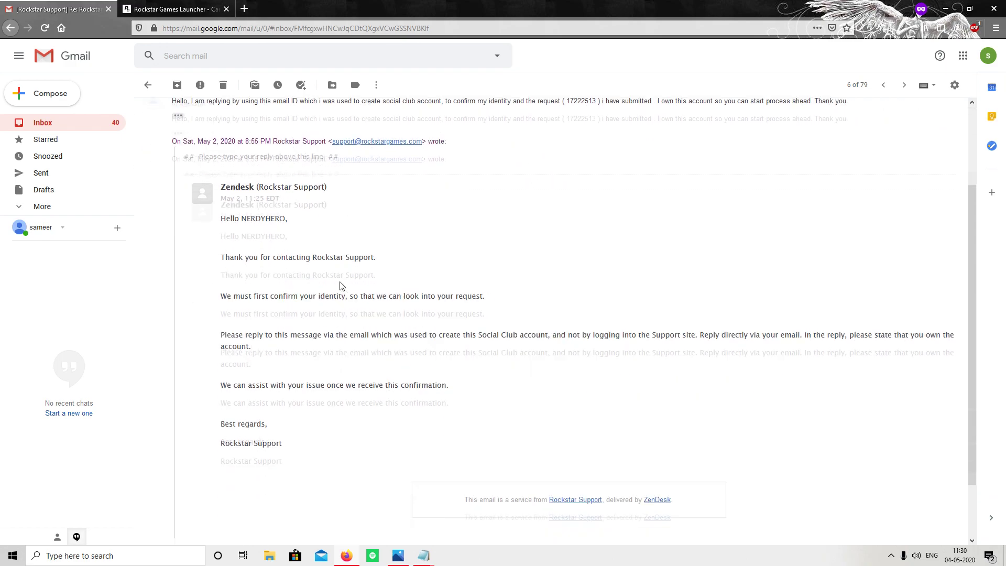
scroll(348, 283, "up", 4)
left_click(10, 27)
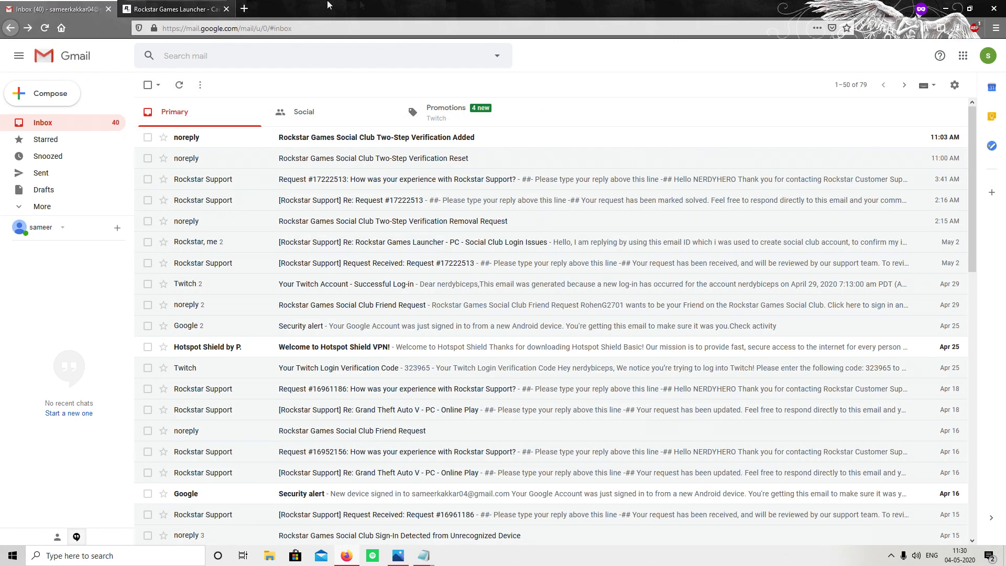
right_click(430, 4)
left_click(430, 4)
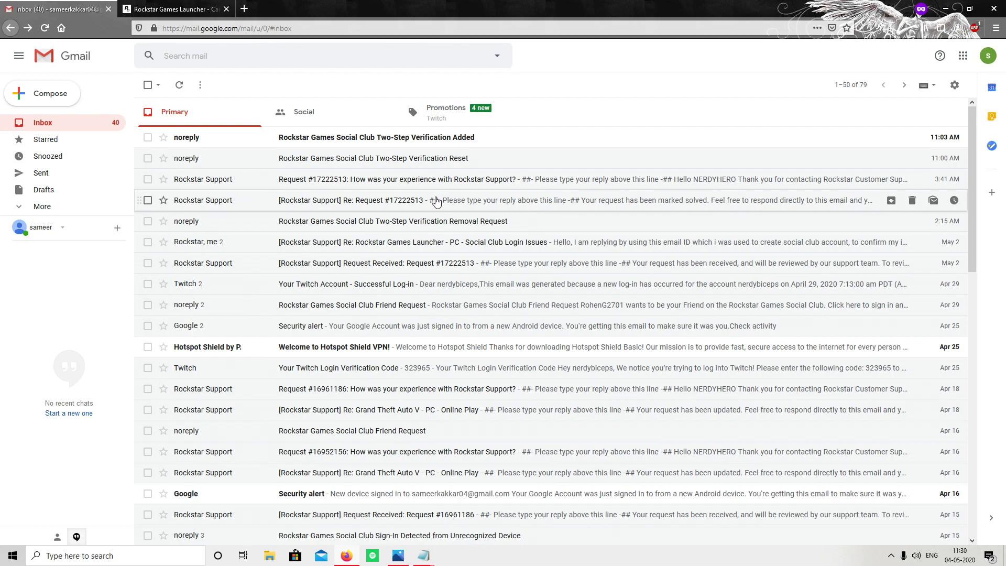
right_click(600, 4)
left_click(600, 4)
left_click(433, 186)
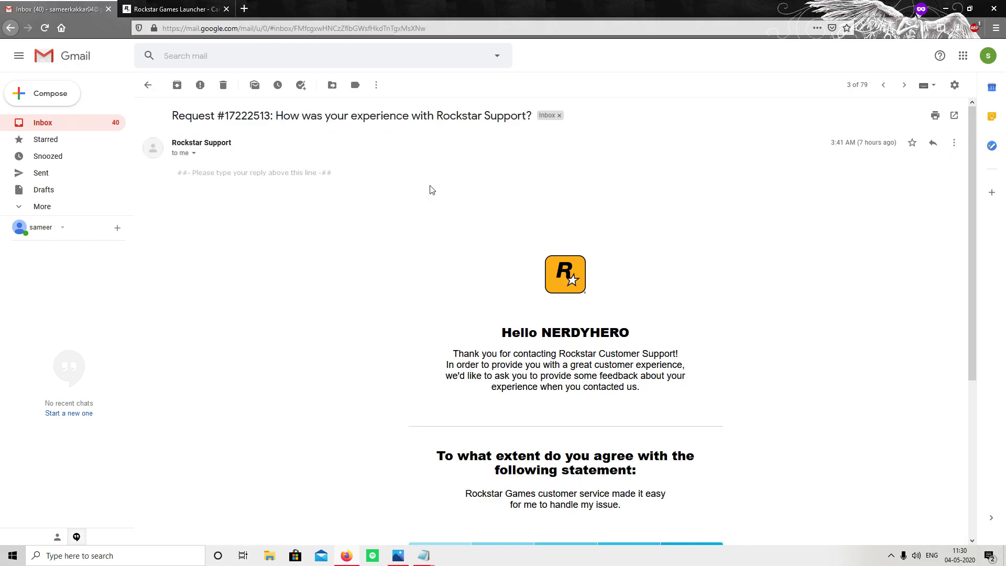
left_click(10, 27)
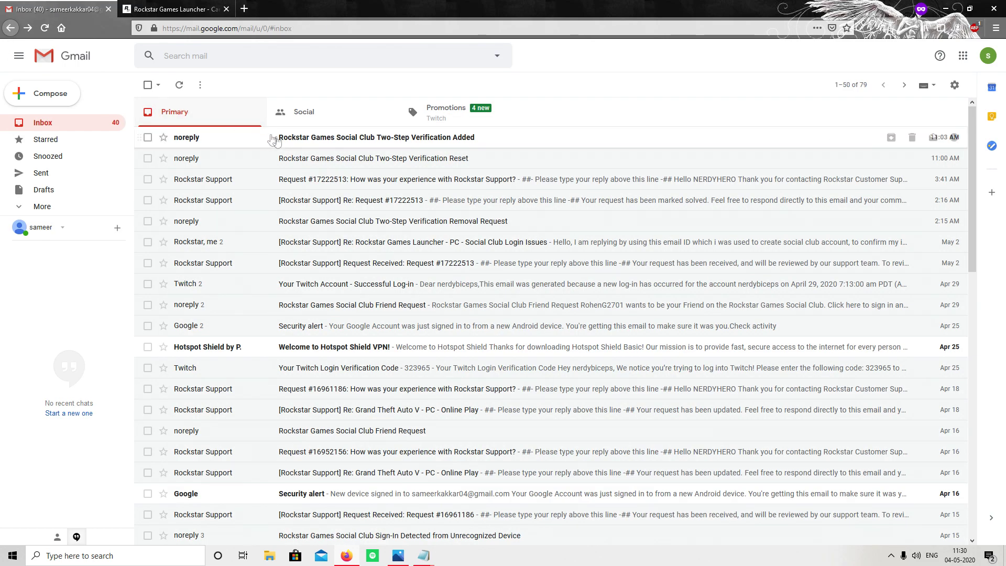
left_click(367, 199)
scroll(321, 274, "down", 6)
scroll(326, 274, "up", 5)
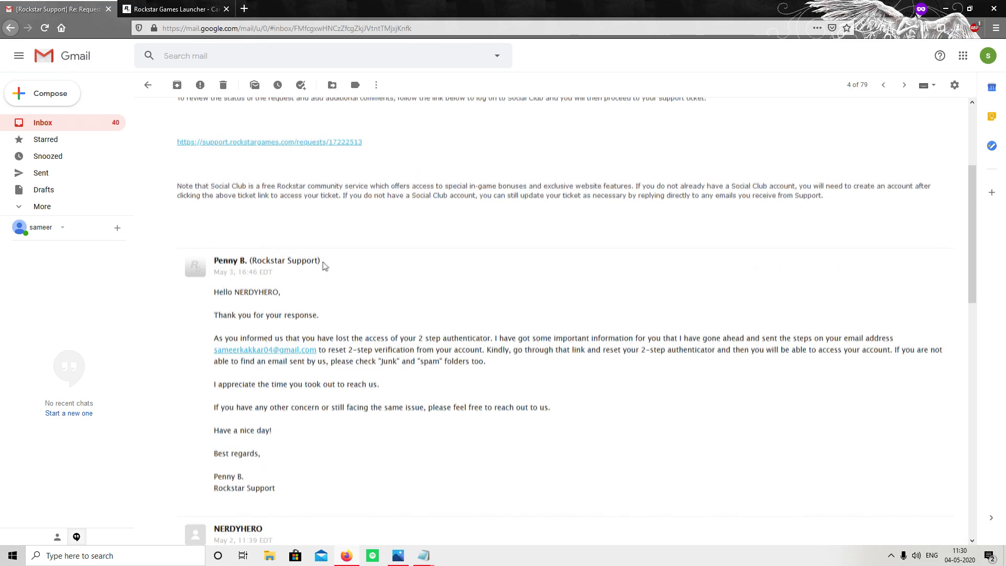
scroll(252, 287, "down", 2)
scroll(247, 278, "up", 2)
scroll(241, 267, "down", 1)
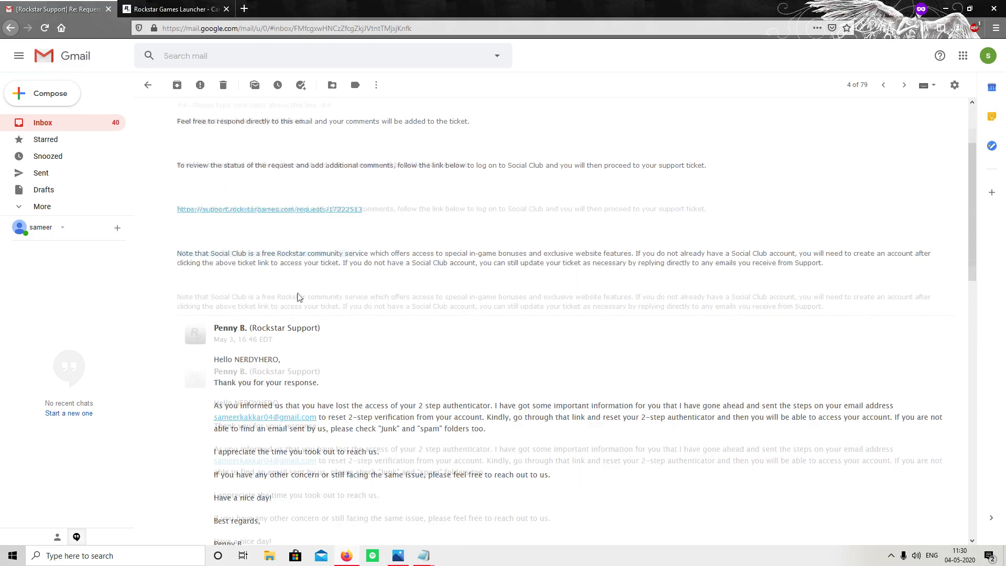
scroll(236, 256, "up", 3)
left_click_drag(184, 188, 656, 442)
left_click(656, 441)
scroll(472, 325, "down", 5)
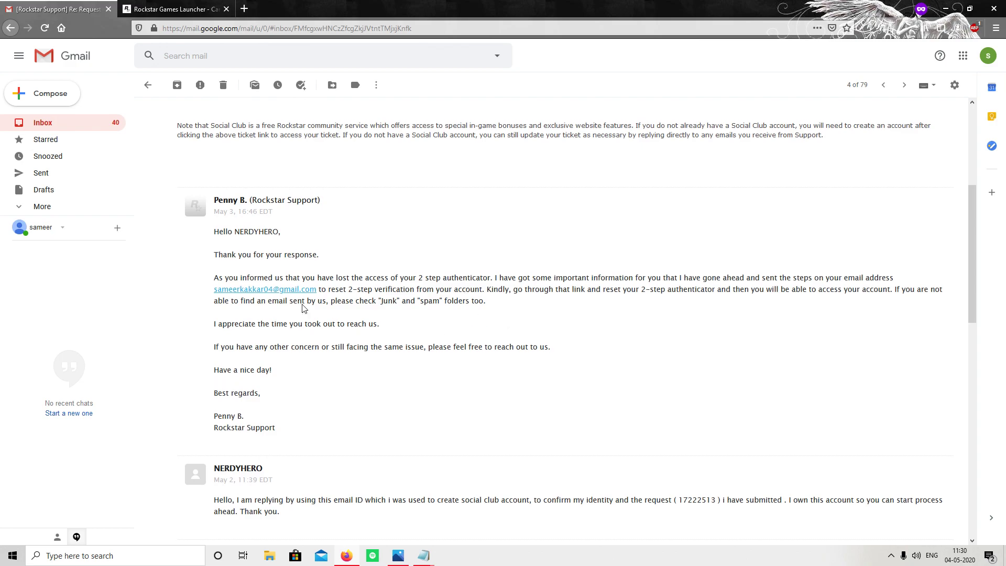
left_click_drag(225, 256, 377, 332)
scroll(377, 332, "up", 3)
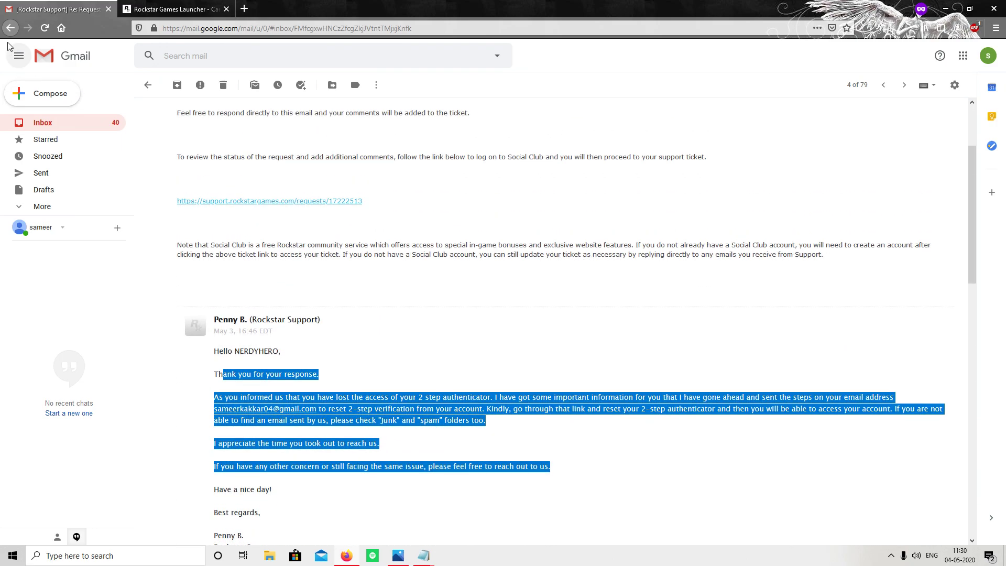
left_click(10, 27)
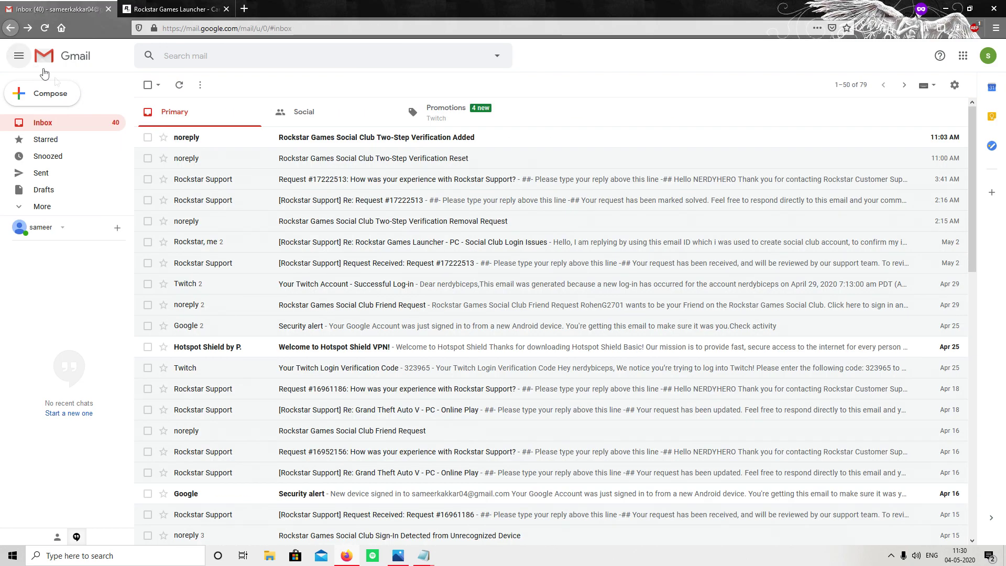
Open the Two-Step Verification Removal Request email and highlight its first sentence
left_click(392, 228)
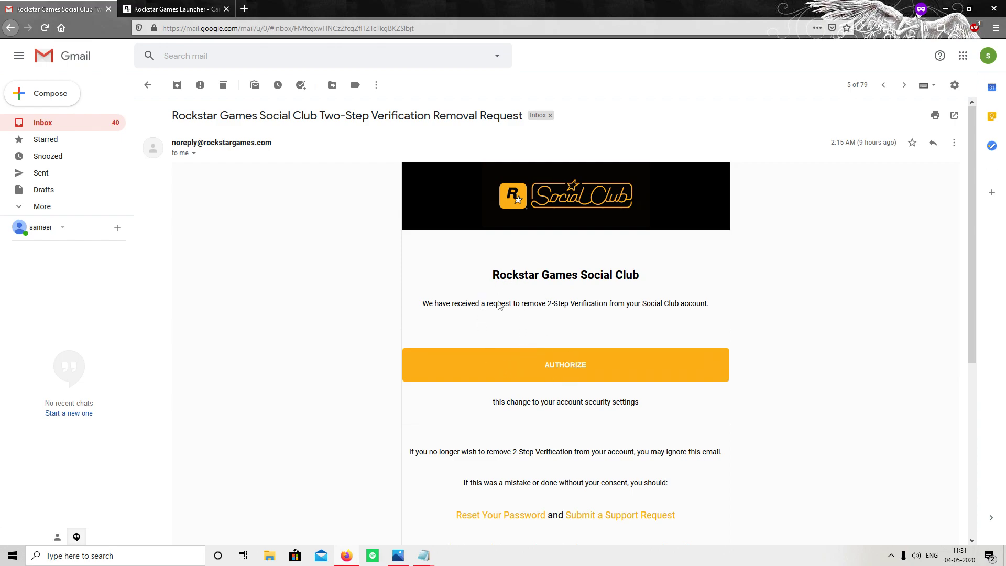
left_click_drag(430, 306, 543, 318)
left_click(545, 319)
Open the email's AUTHORIZE link in a new tab and switch to that Social Club tab
scroll(654, 323, "down", 3)
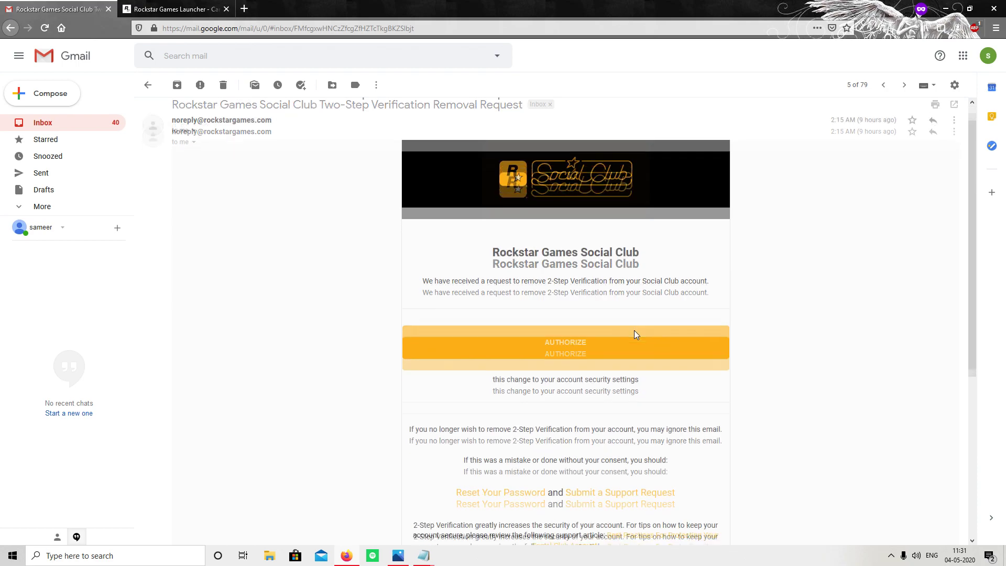
middle_click(548, 200)
right_click(333, 156)
left_click(162, 208)
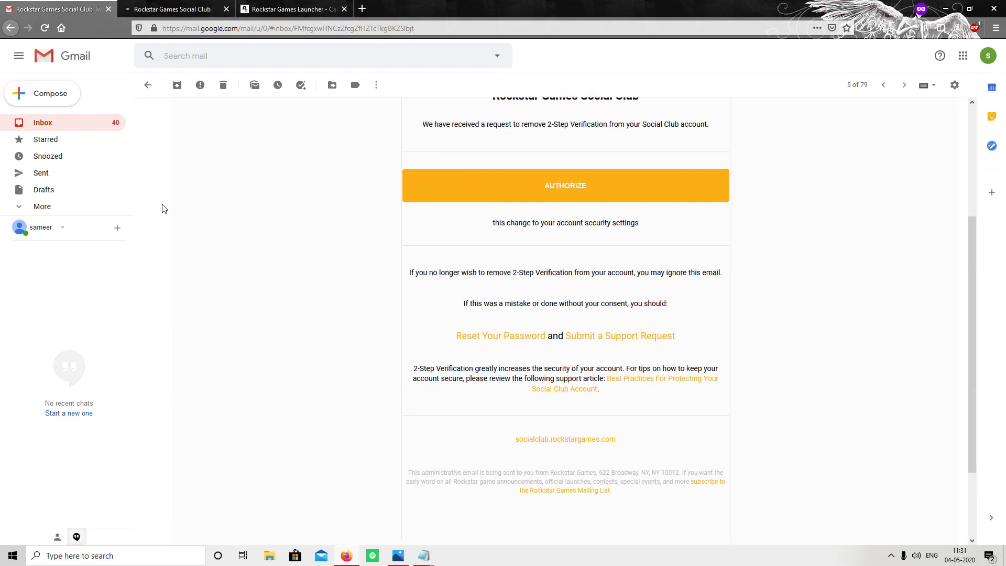
left_click(192, 7)
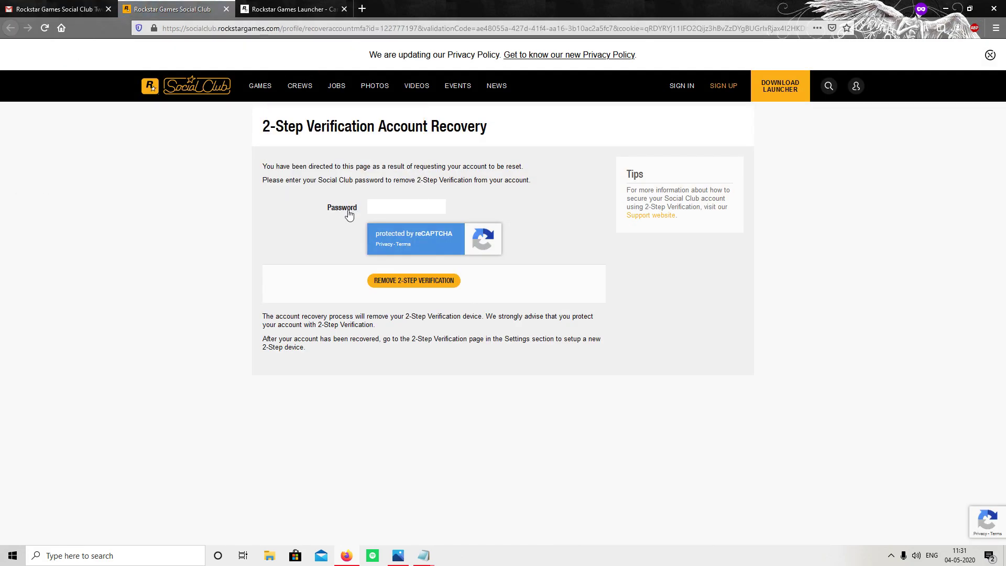
Click into the recovery form's Password field, return to the support ticket tab, then minimize Firefox
left_click(384, 208)
left_click(291, 9)
right_click(605, 5)
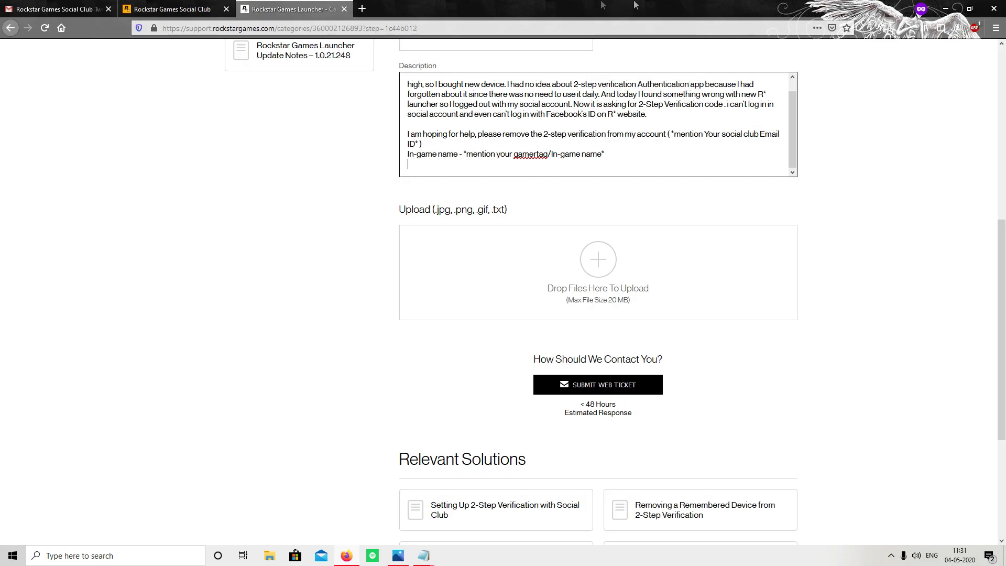
left_click(943, 6)
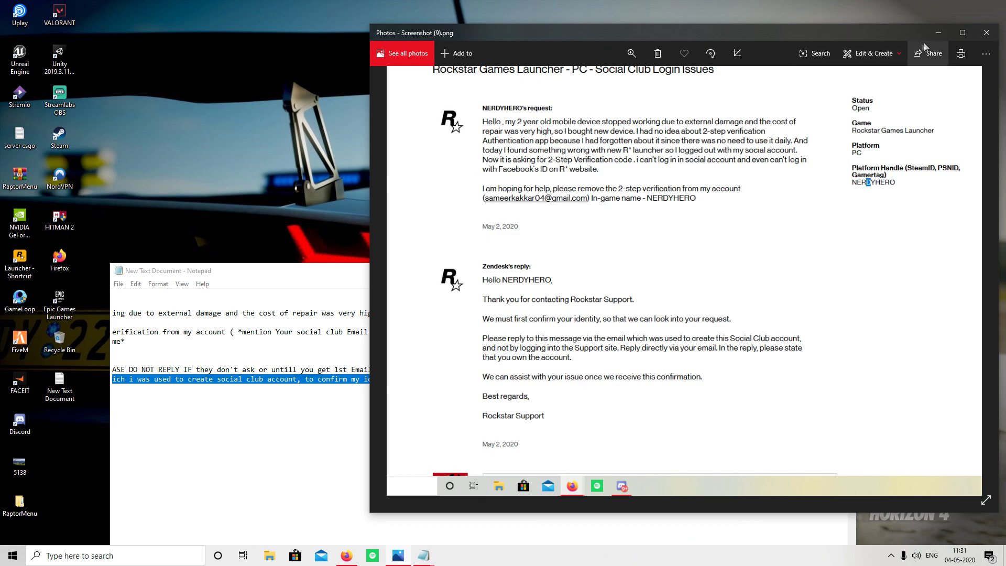
Close the Photos screenshot window and minimize Notepad to the taskbar
left_click(981, 33)
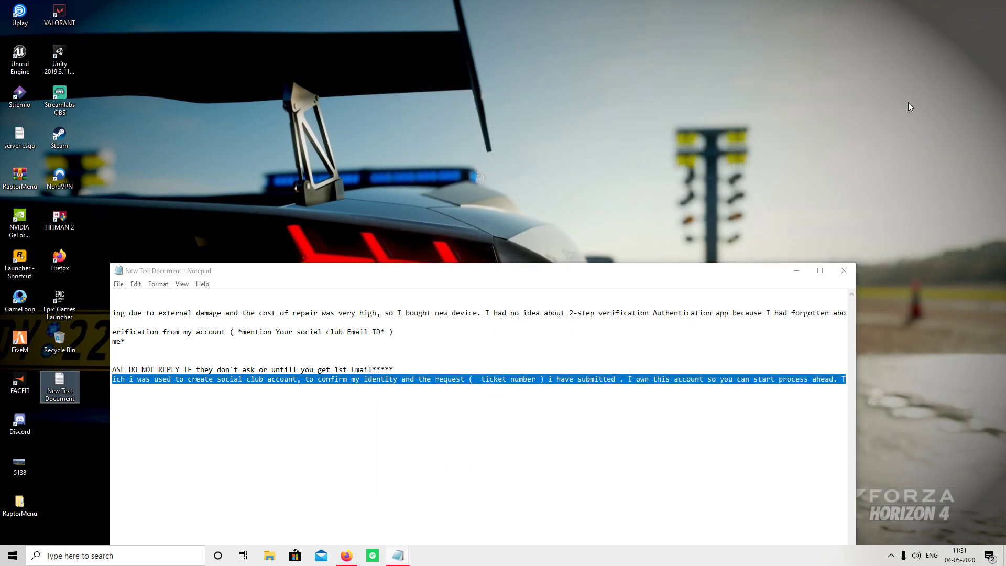
left_click(796, 270)
right_click(481, 219)
left_click(451, 249)
Refresh the Windows desktop three times from its context menu
right_click(423, 260)
left_click(440, 287)
right_click(412, 270)
left_click(427, 298)
right_click(395, 247)
left_click(407, 278)
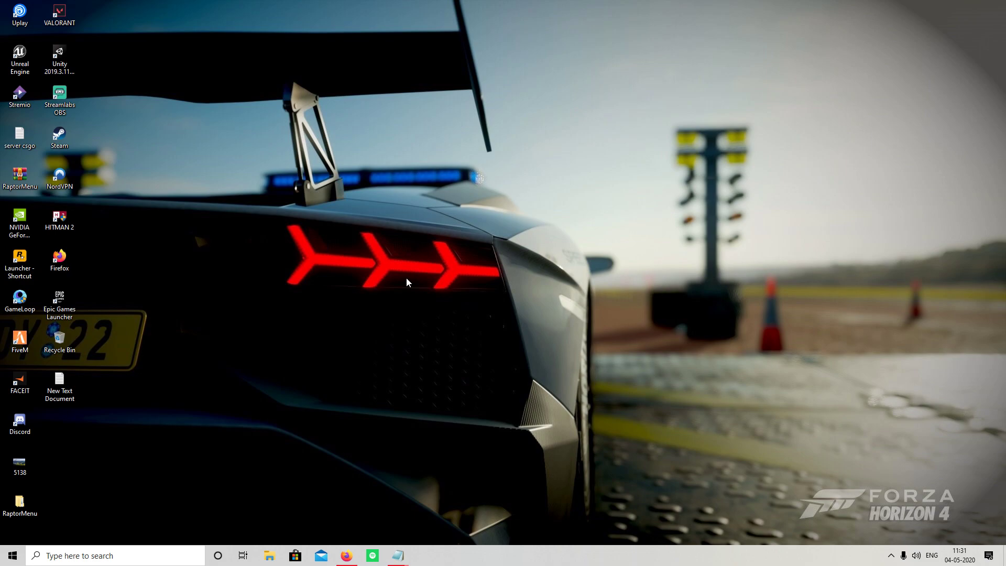